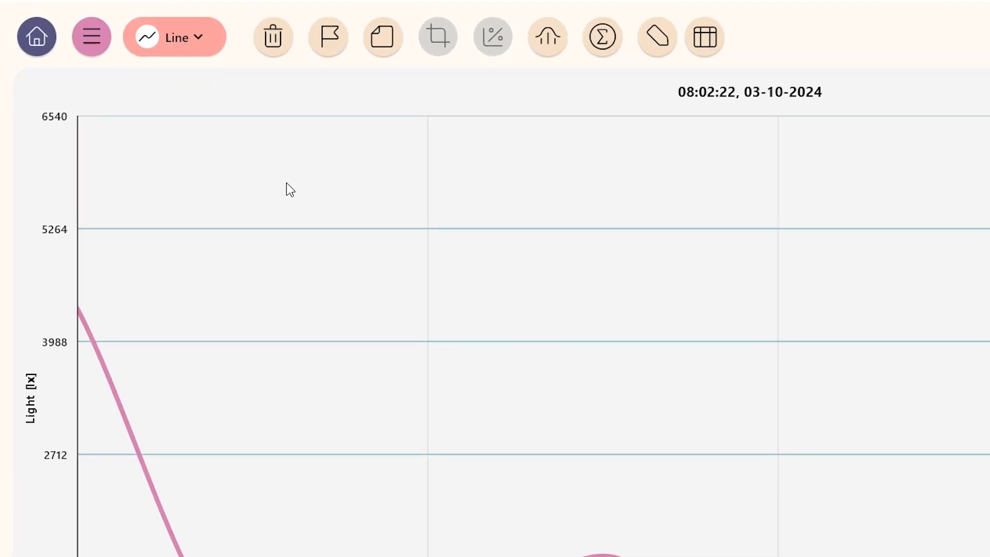
# Step: Place markers on the light curve at samples 1 and 3, and move the second one to sample 6
pyautogui.click(332, 54)
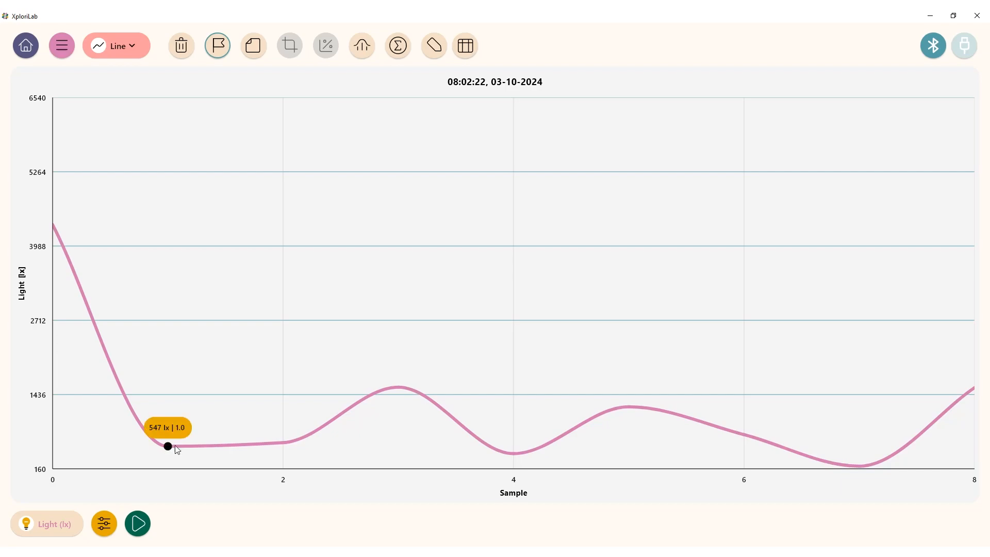
pyautogui.click(400, 387)
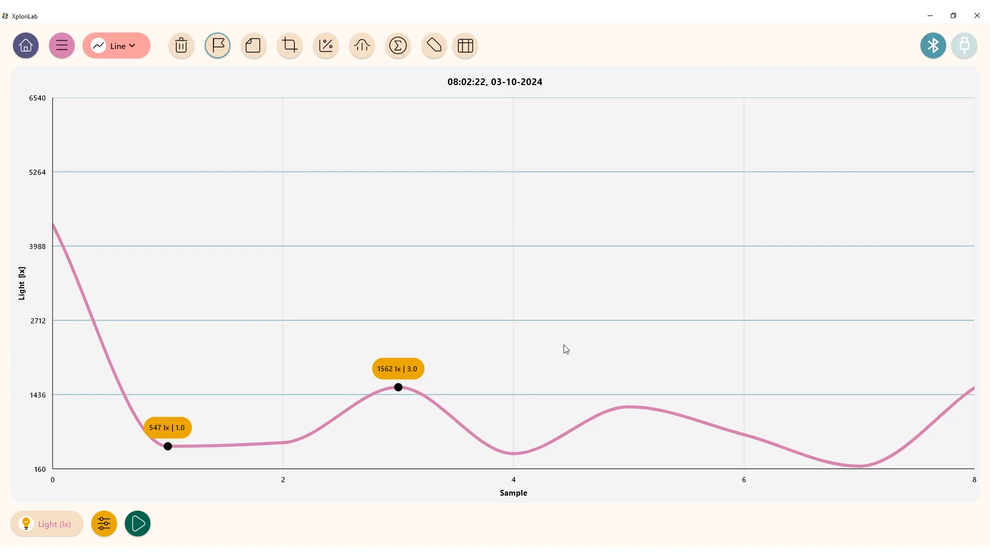
pyautogui.moveTo(397, 390)
pyautogui.mouseDown()
pyautogui.moveTo(526, 464)
pyautogui.moveTo(614, 401)
pyautogui.moveTo(748, 434)
pyautogui.moveTo(556, 429)
pyautogui.moveTo(746, 444)
pyautogui.mouseUp()
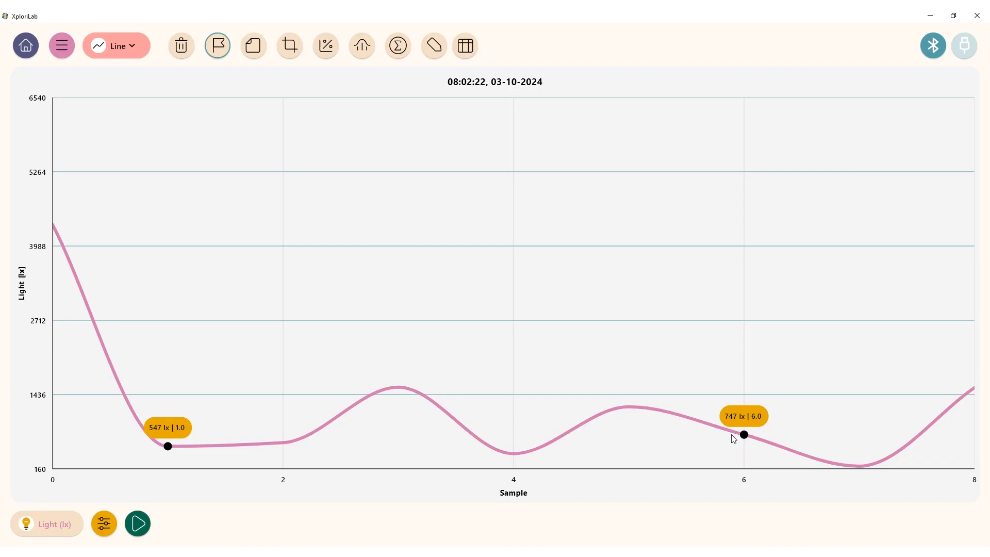
pyautogui.moveTo(747, 444)
pyautogui.mouseDown()
pyautogui.moveTo(643, 422)
pyautogui.moveTo(845, 462)
pyautogui.moveTo(809, 466)
pyautogui.moveTo(651, 419)
pyautogui.moveTo(751, 446)
pyautogui.mouseUp()
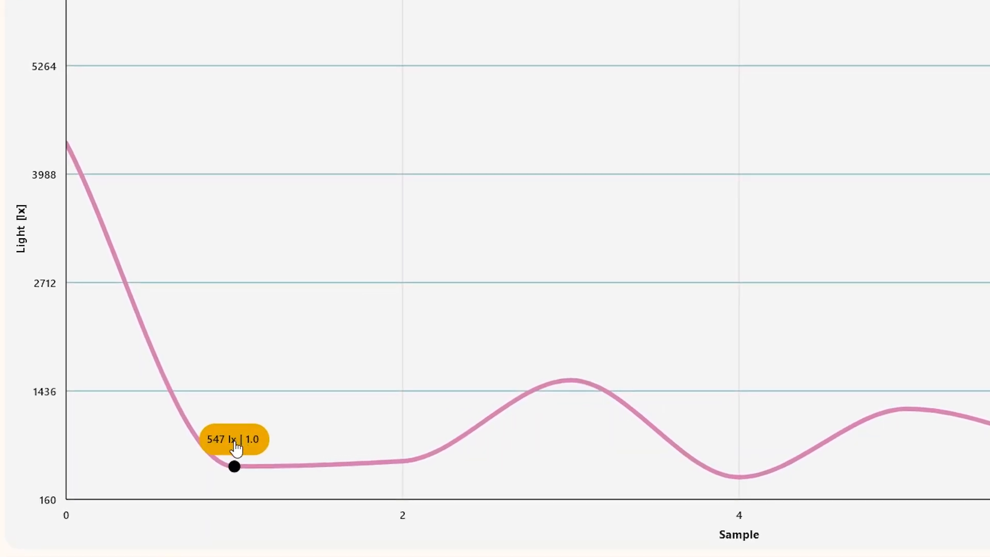
# Step: Lock the marker at sample 1, and add a locked marker at sample 2 of the light curve
pyautogui.click(234, 443)
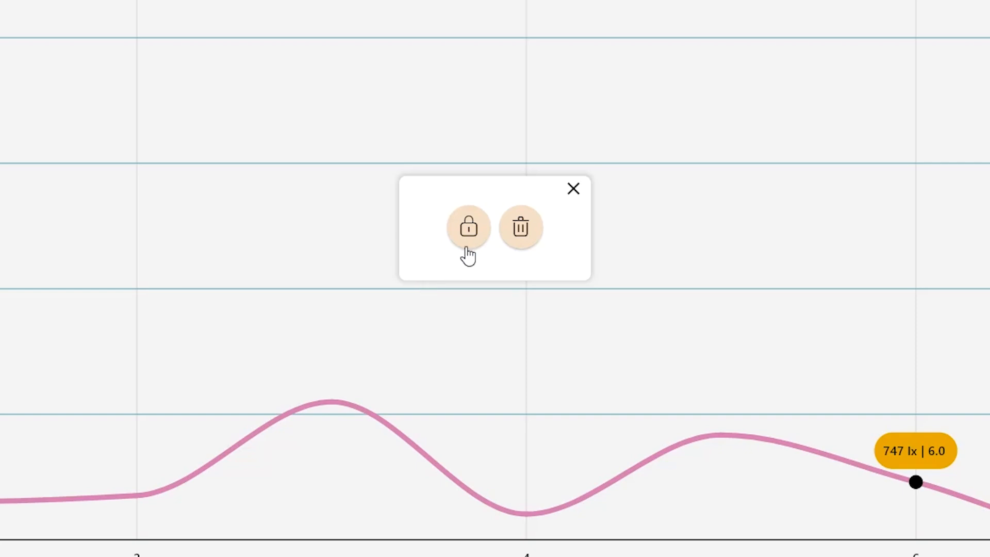
pyautogui.click(470, 241)
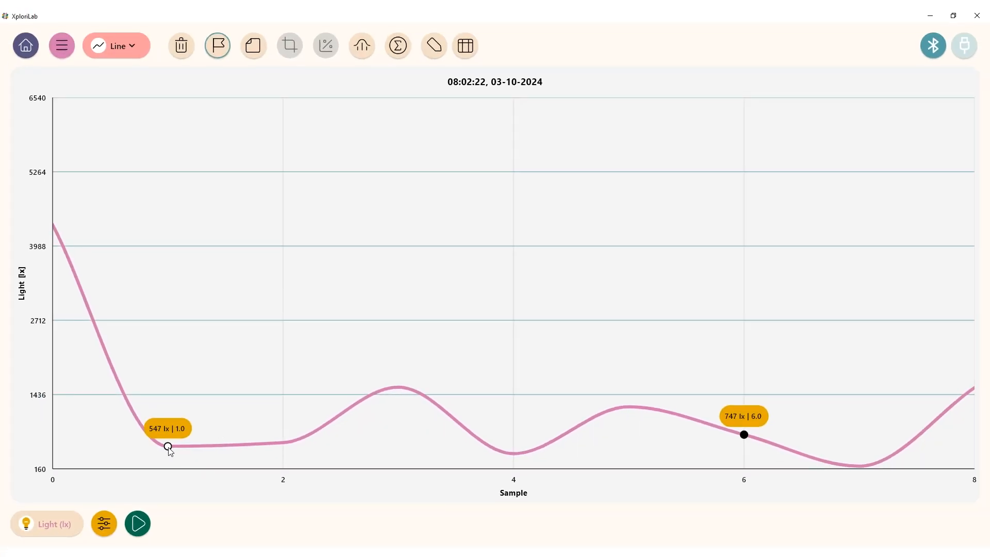
pyautogui.click(283, 442)
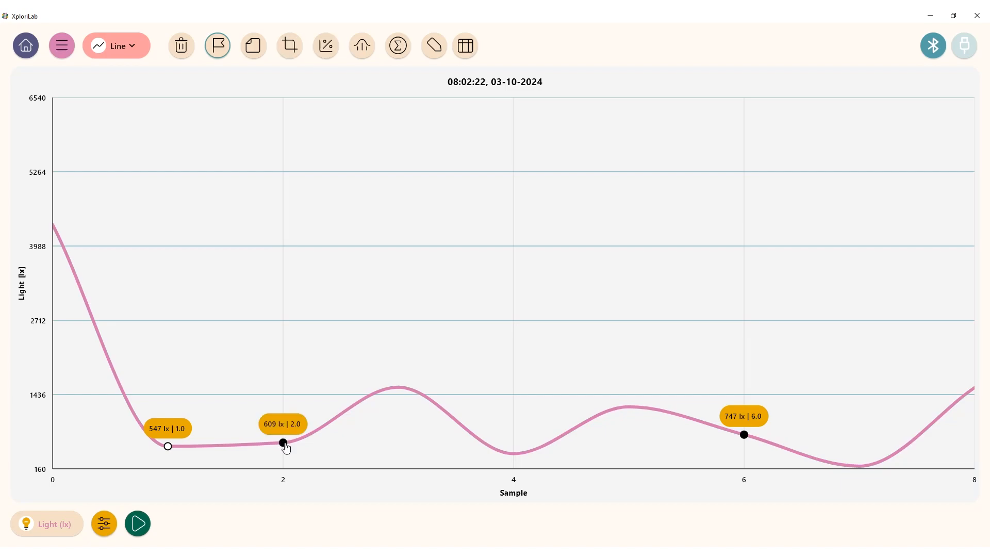
pyautogui.click(287, 430)
pyautogui.click(479, 287)
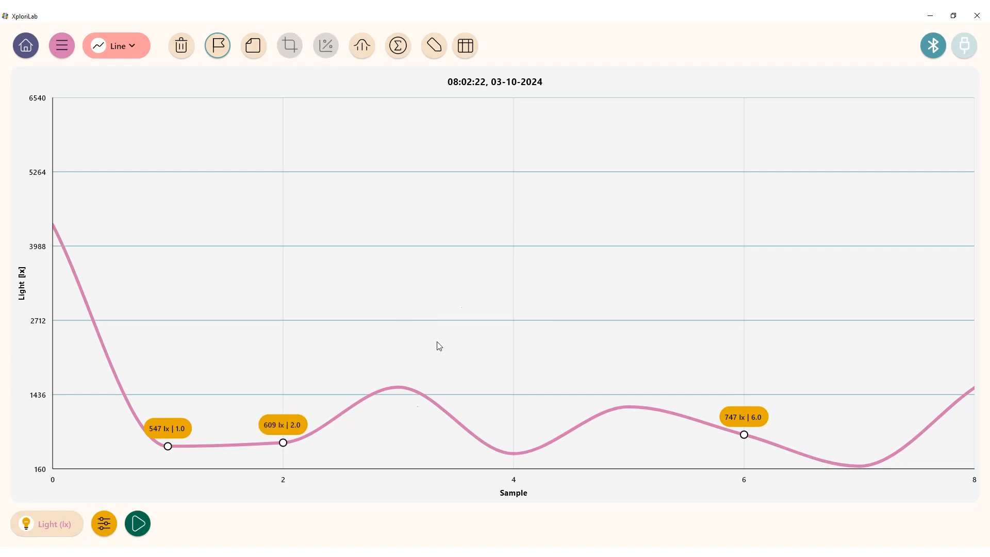
# Step: Add locked markers at samples 3 and 4 of the light curve
pyautogui.click(398, 387)
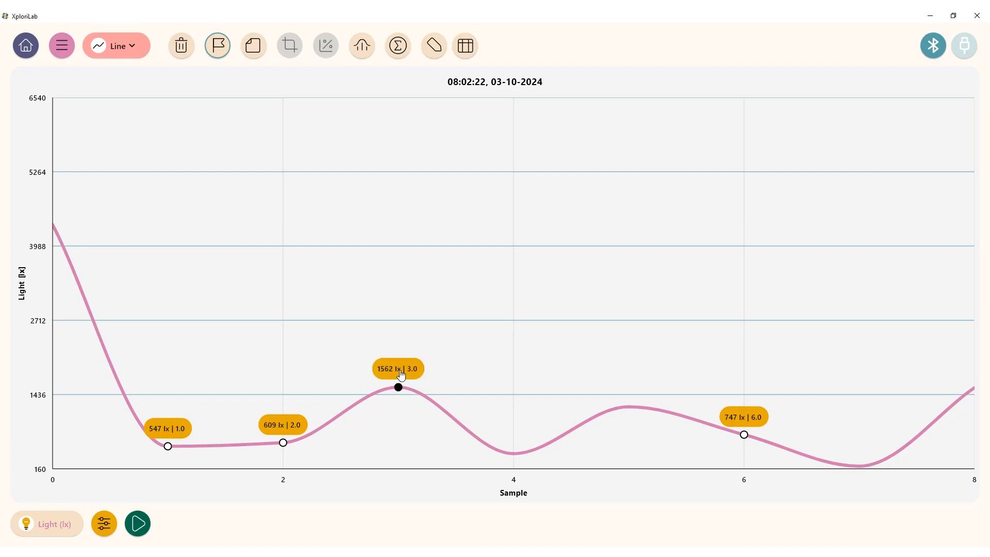
pyautogui.click(401, 373)
pyautogui.click(480, 284)
pyautogui.click(517, 456)
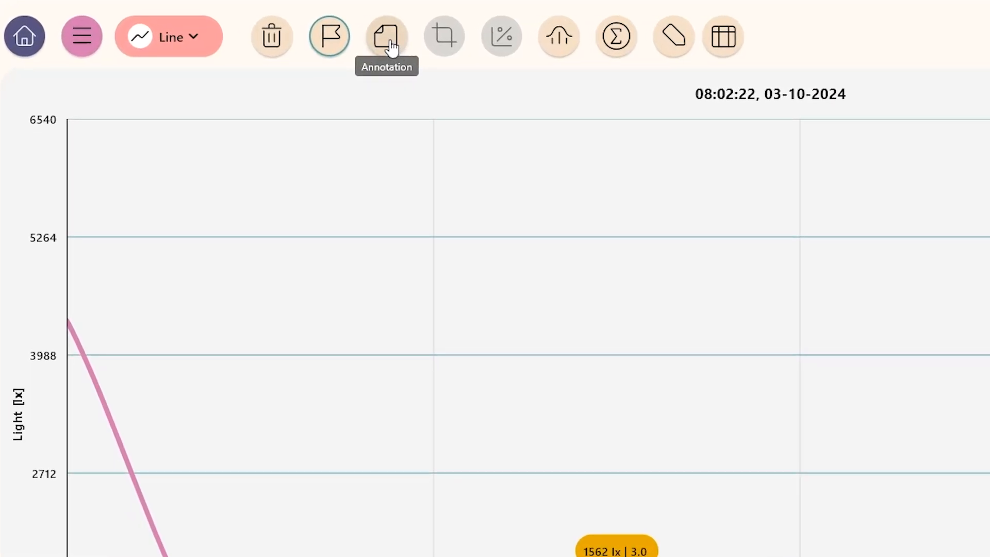
# Step: Annotate the sample 3 point of the curve with the note C and image C, and collapse the annotation
pyautogui.click(392, 46)
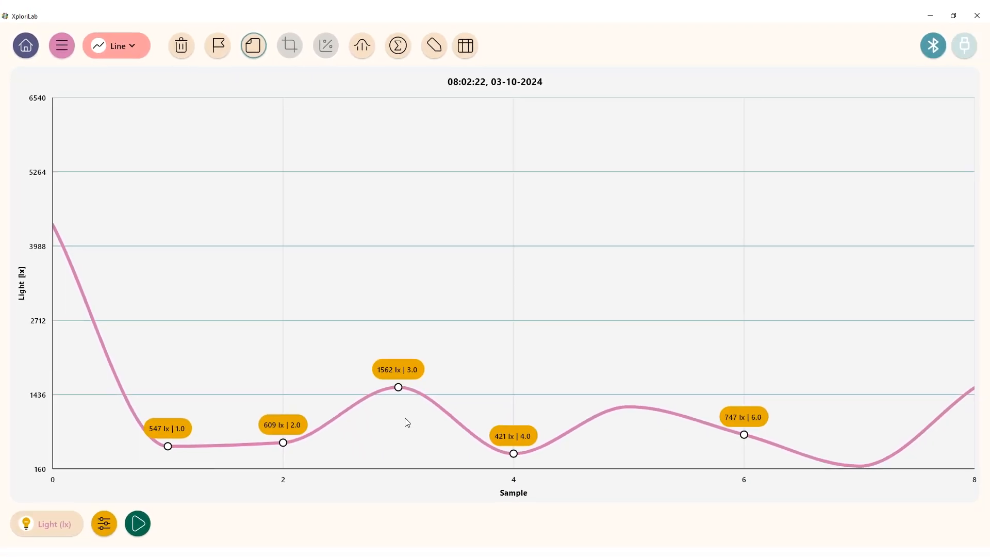
pyautogui.click(399, 387)
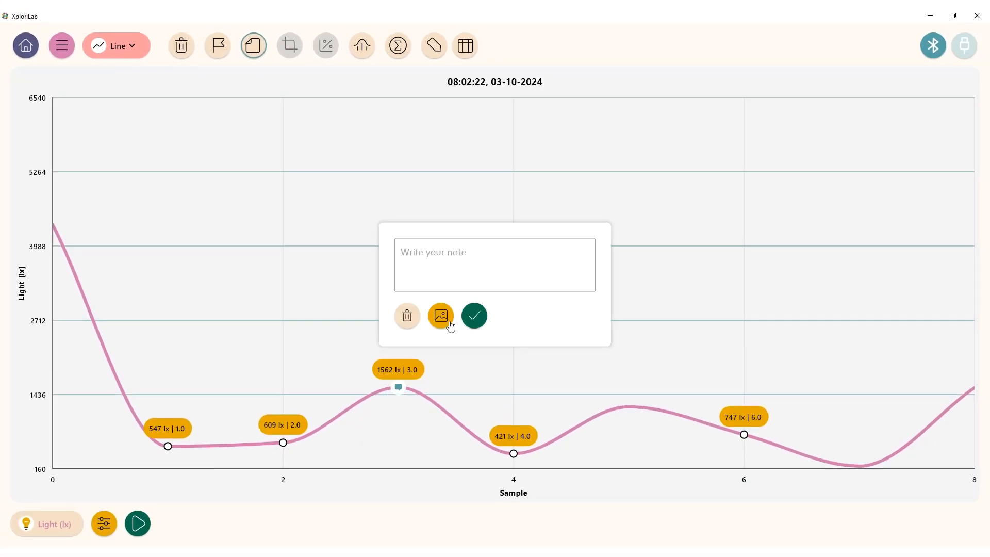
pyautogui.click(457, 262)
pyautogui.write('C')
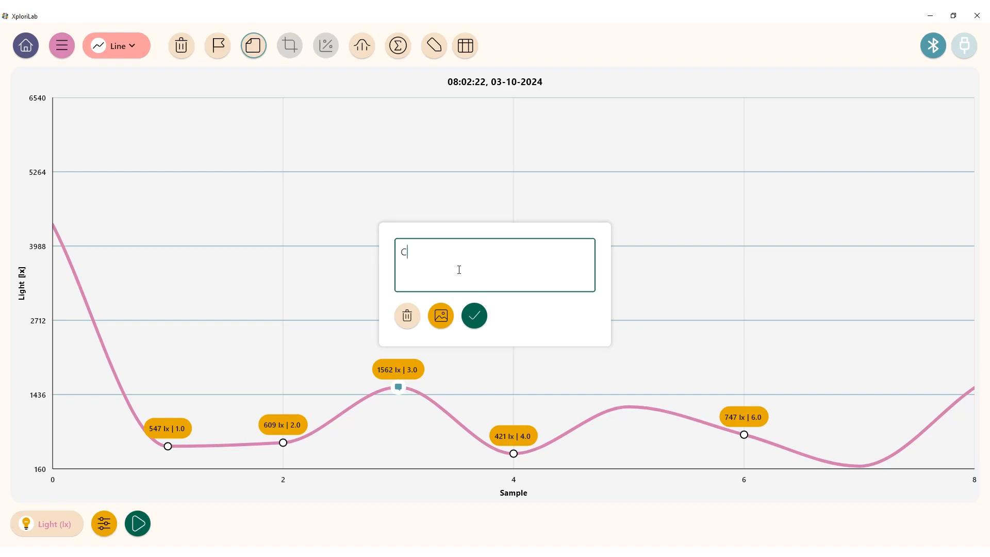
pyautogui.click(440, 316)
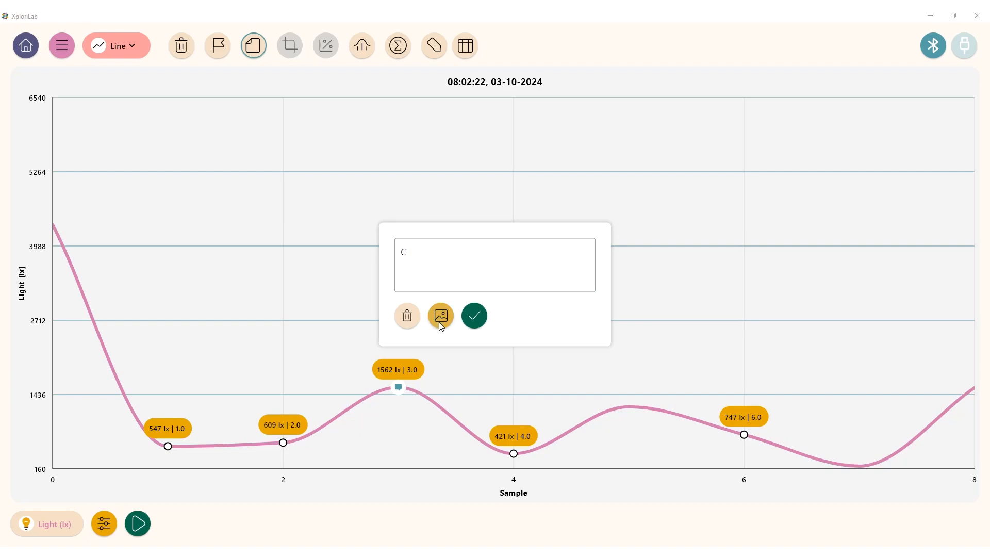
pyautogui.click(243, 119)
pyautogui.doubleClick(240, 116)
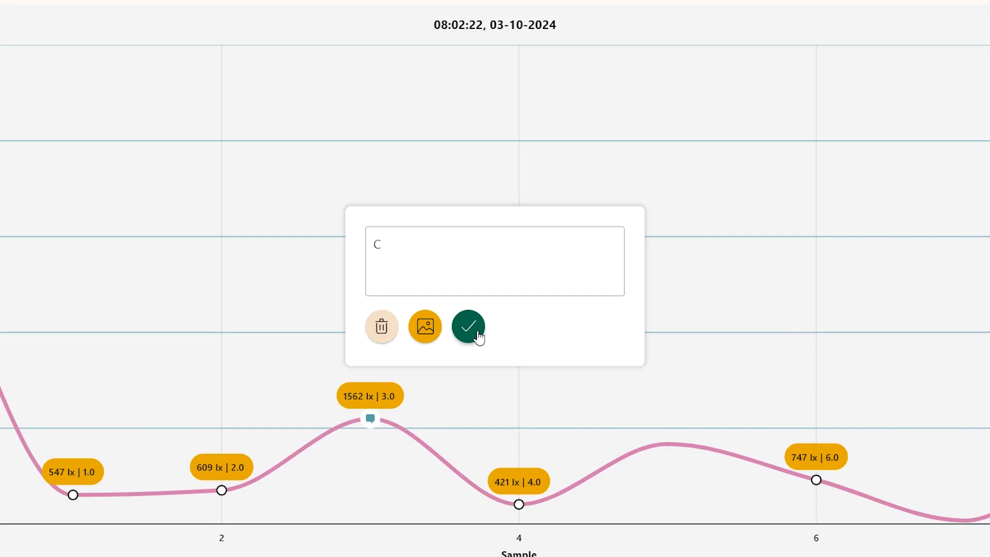
pyautogui.click(477, 332)
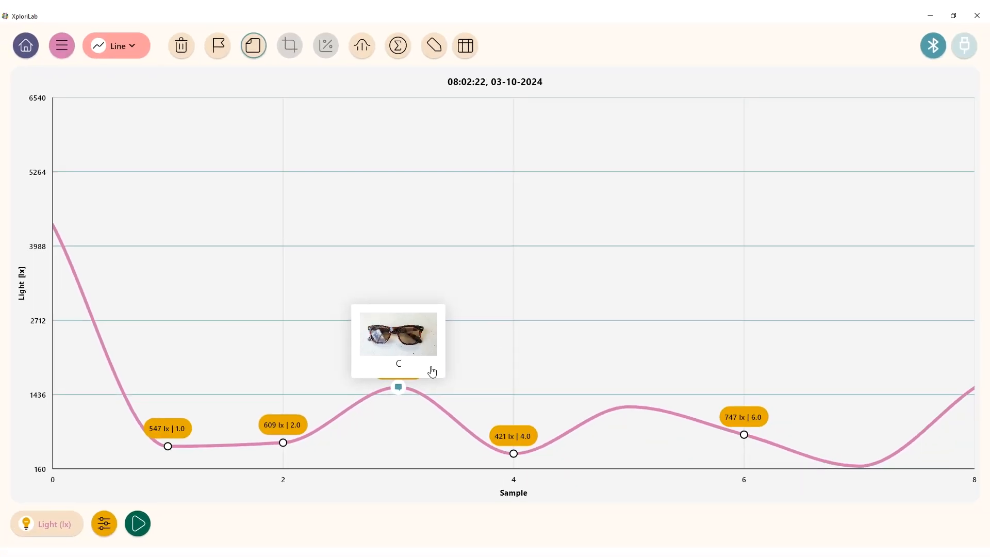
pyautogui.click(399, 391)
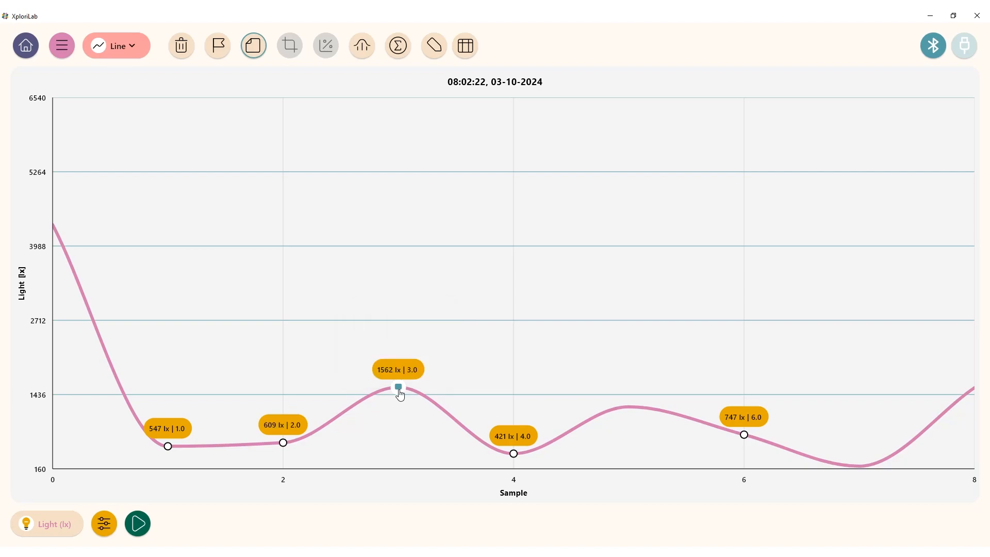
# Step: Annotate the sample 2 point of the curve with the note B and image B
pyautogui.click(283, 444)
pyautogui.click(441, 266)
pyautogui.write('B')
pyautogui.click(440, 316)
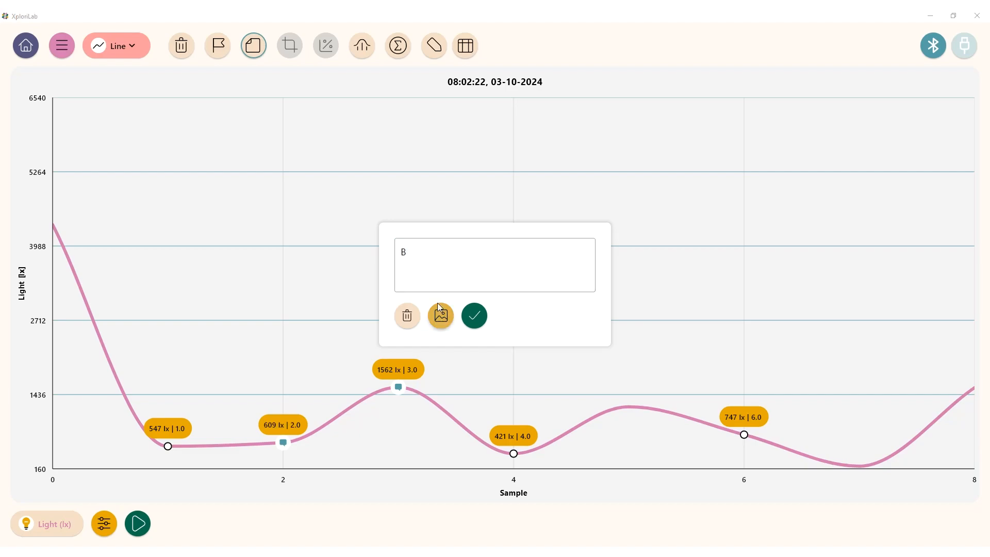
pyautogui.click(187, 116)
pyautogui.click(325, 317)
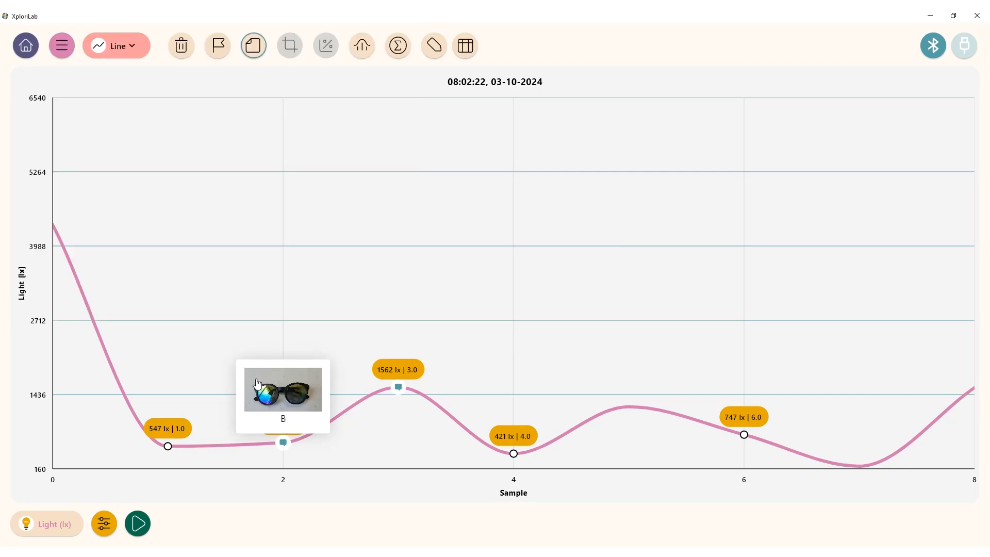
# Step: Annotate the sample 1 point of the curve with the note A and image A
pyautogui.click(168, 447)
pyautogui.click(414, 259)
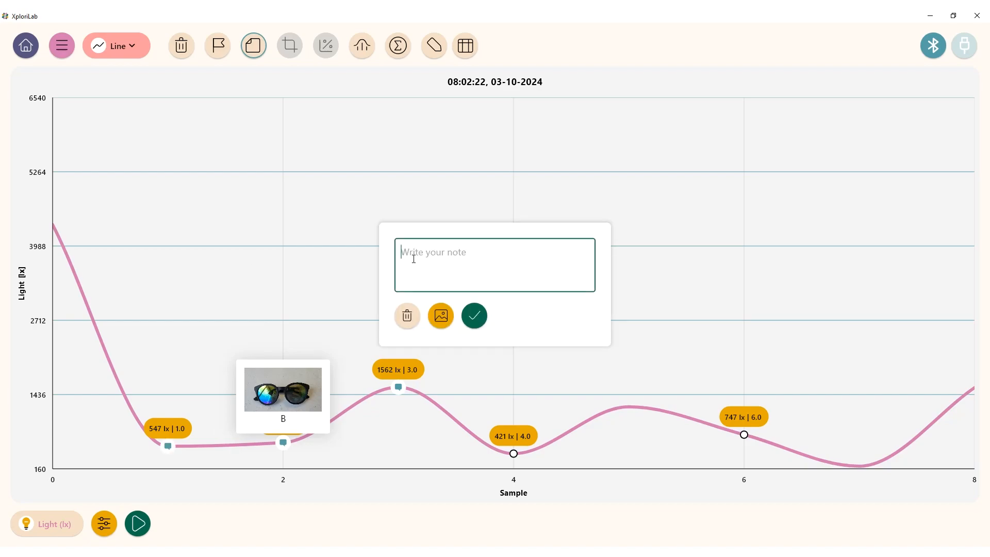
pyautogui.write('A')
pyautogui.click(441, 315)
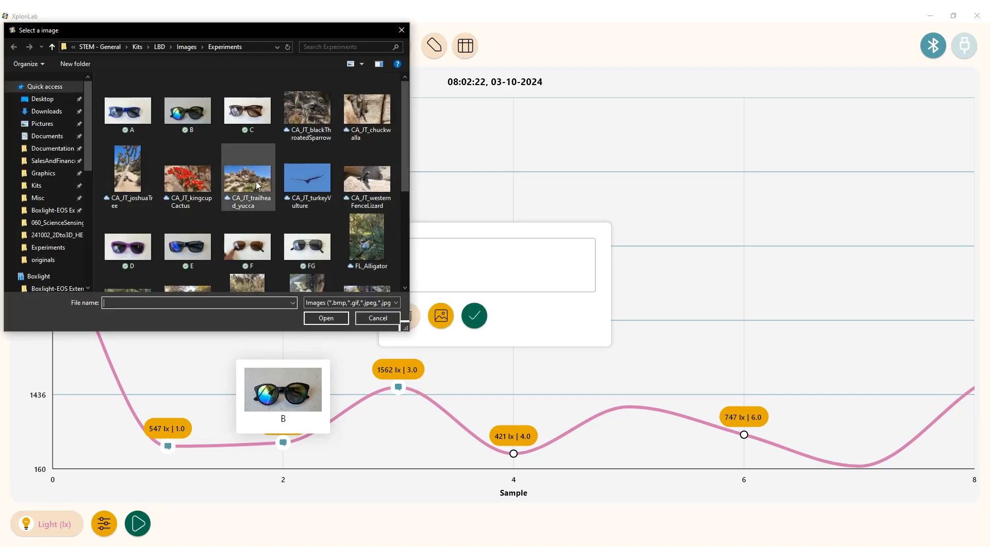
pyautogui.click(128, 111)
pyautogui.click(326, 318)
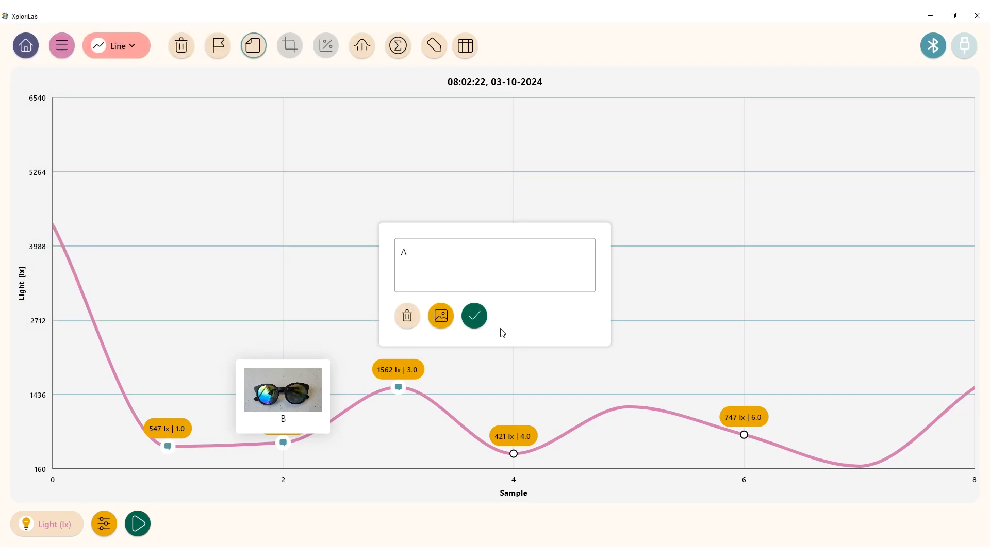
pyautogui.click(474, 316)
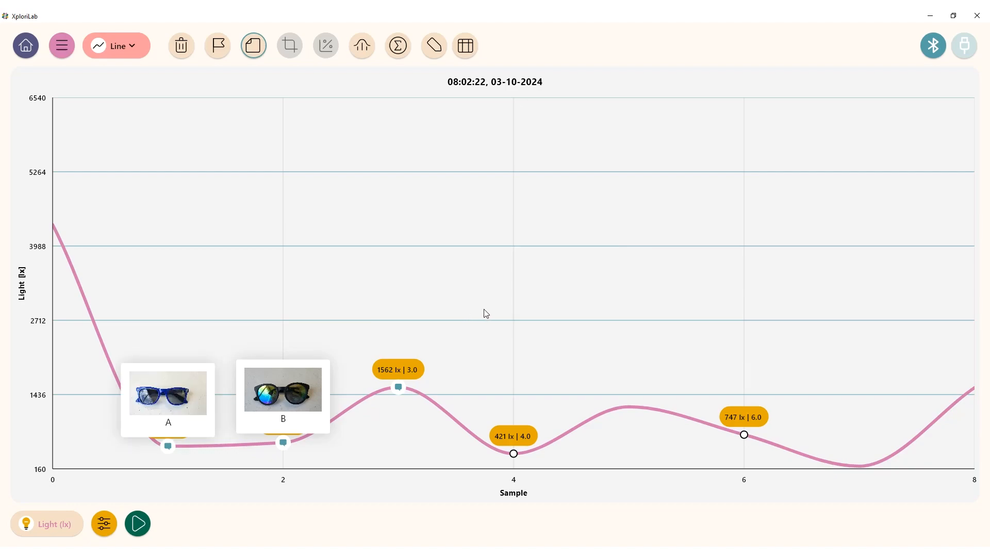
# Step: Change the line graph to a bar chart, and toggle the value markers so they show above the bars
pyautogui.click(124, 46)
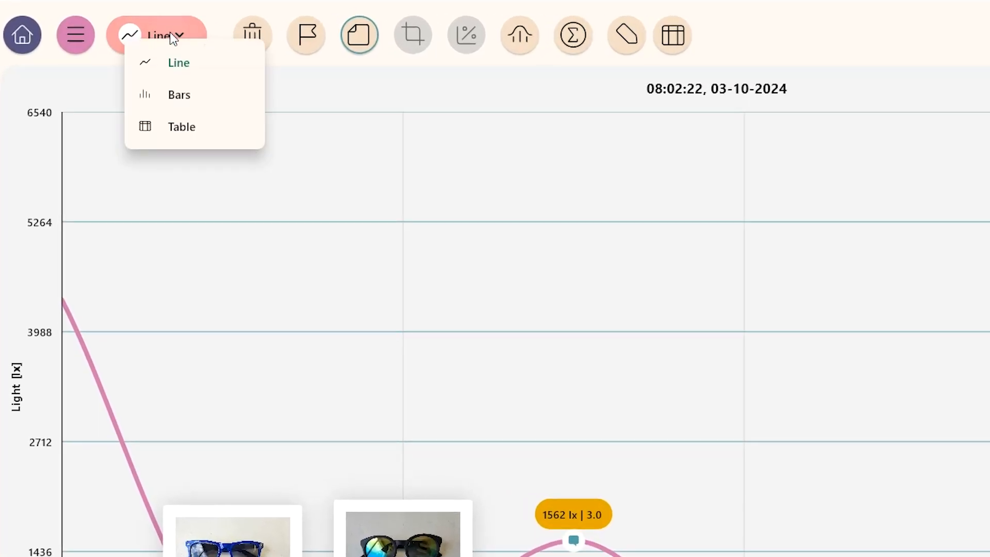
pyautogui.click(185, 98)
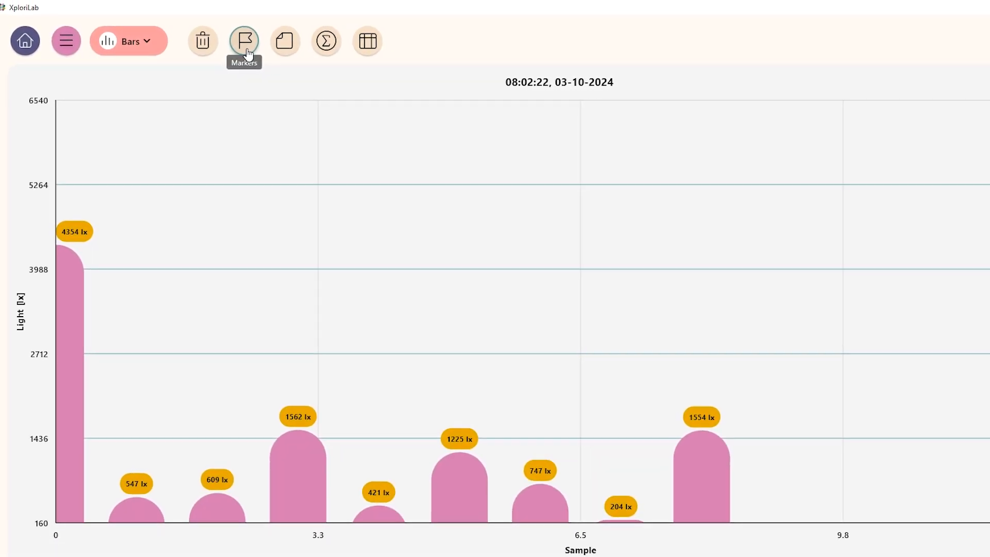
pyautogui.click(248, 53)
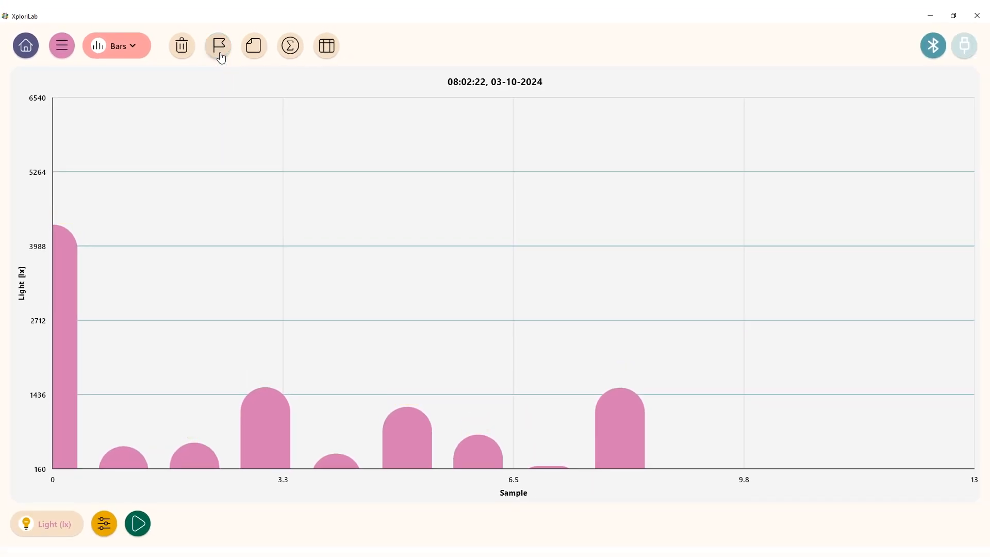
pyautogui.click(219, 49)
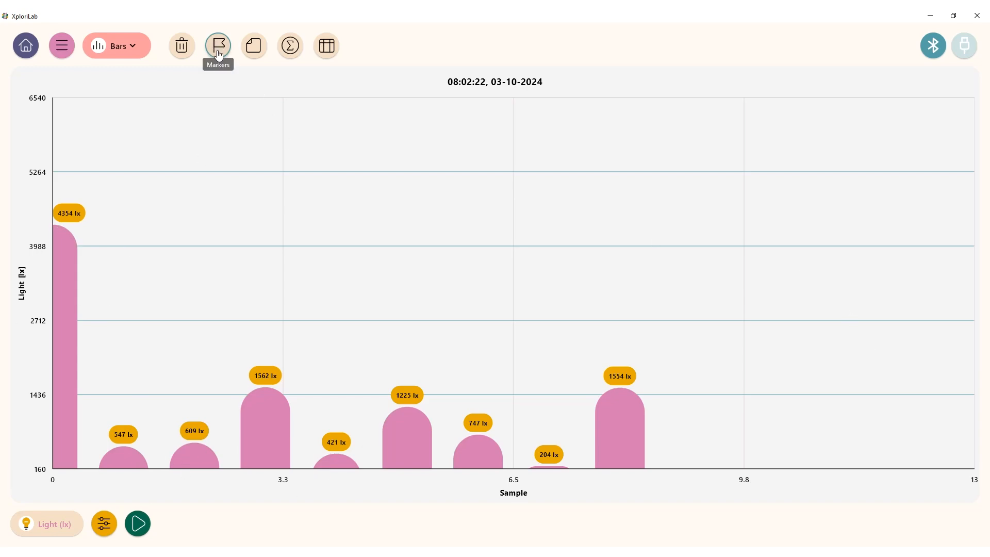
# Step: Annotate the sample 3 bar with the note C and image C, and show and hide the value markers
pyautogui.click(253, 46)
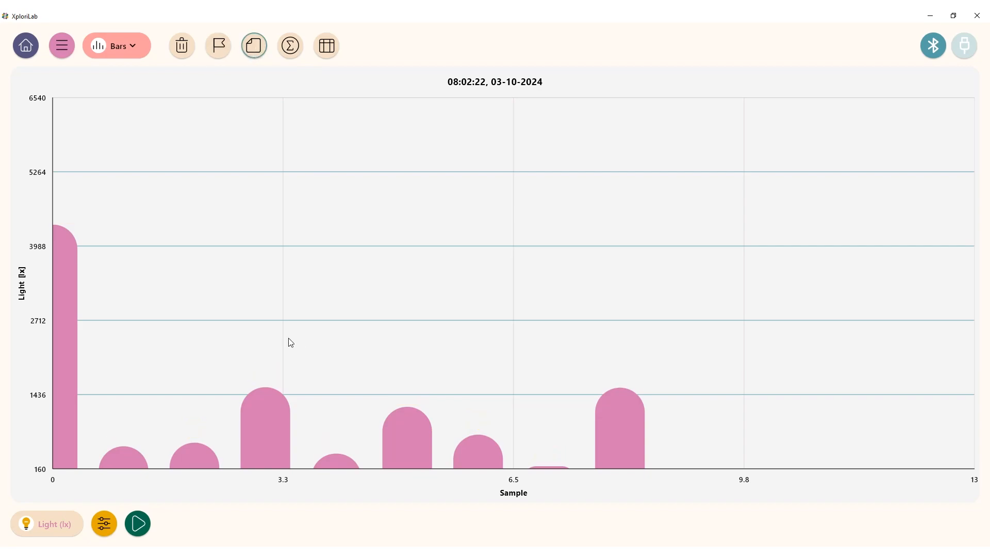
pyautogui.click(265, 387)
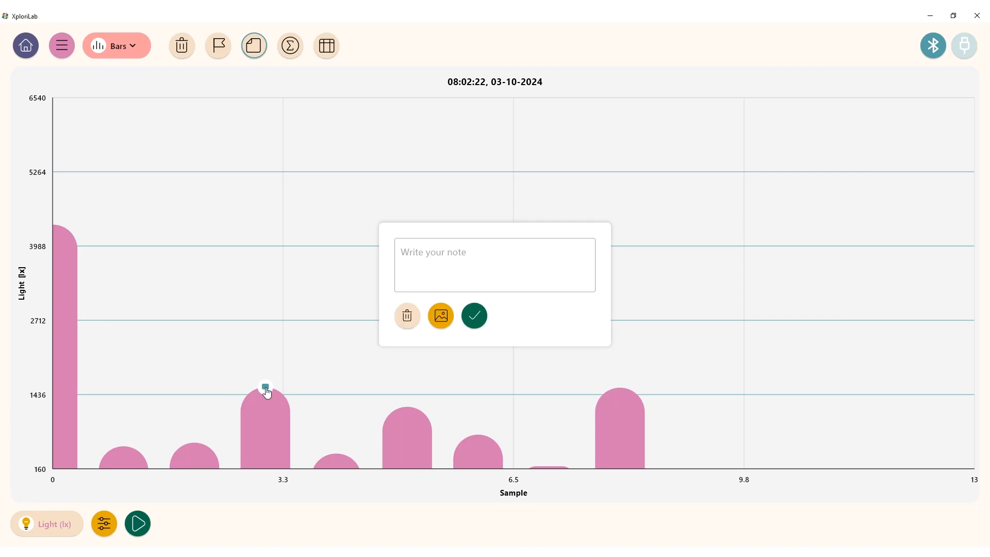
pyautogui.click(436, 313)
pyautogui.doubleClick(247, 110)
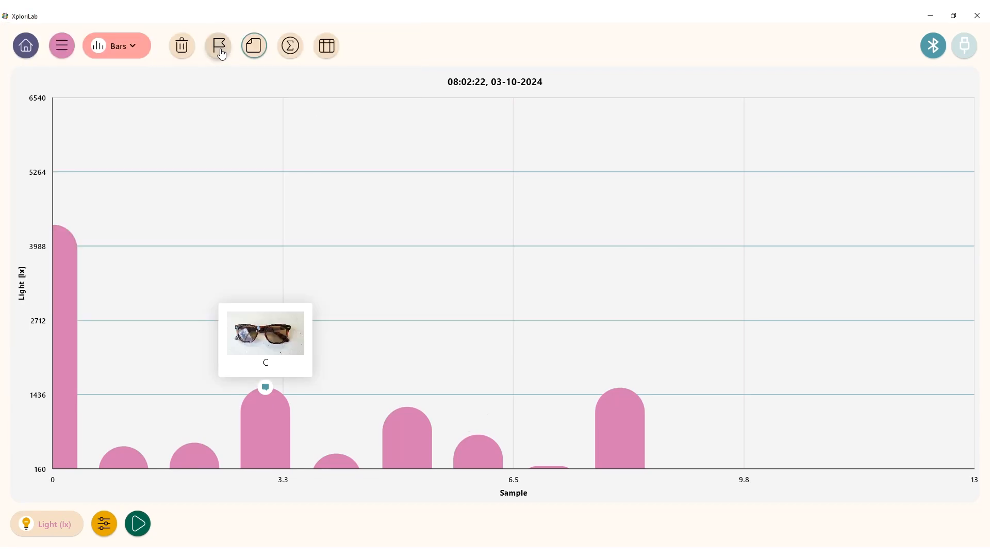
pyautogui.click(220, 52)
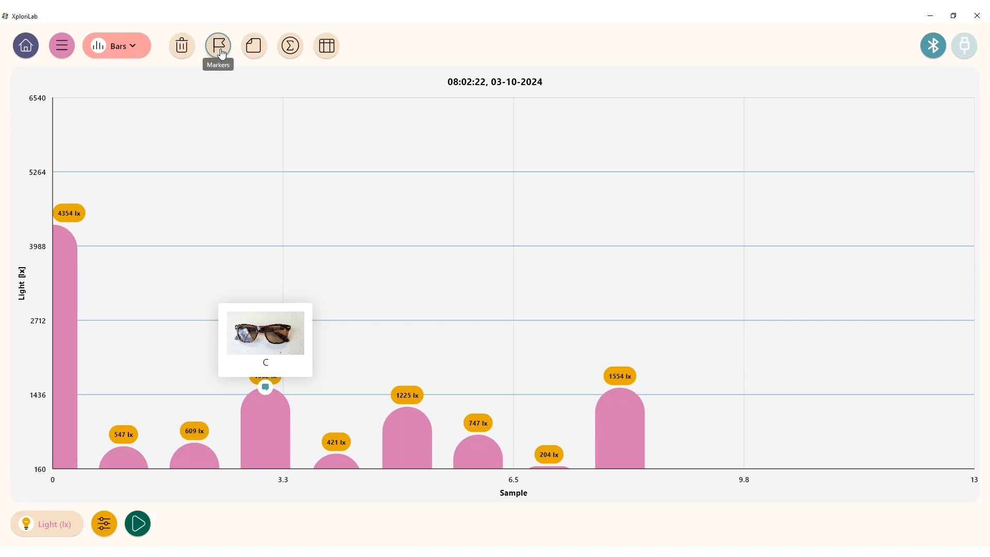
pyautogui.click(220, 52)
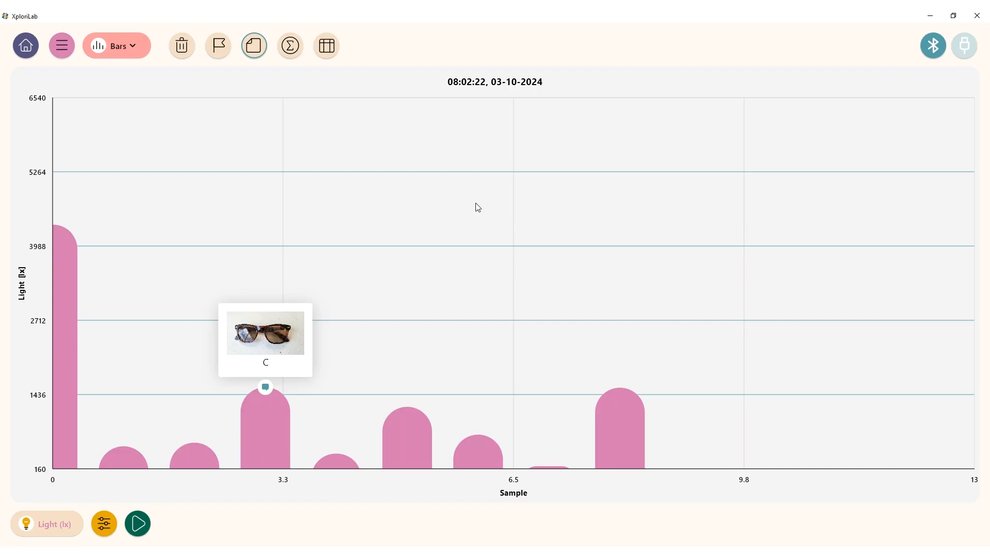
# Step: Annotate the sample 1 bar with the note A and image A
pyautogui.click(142, 479)
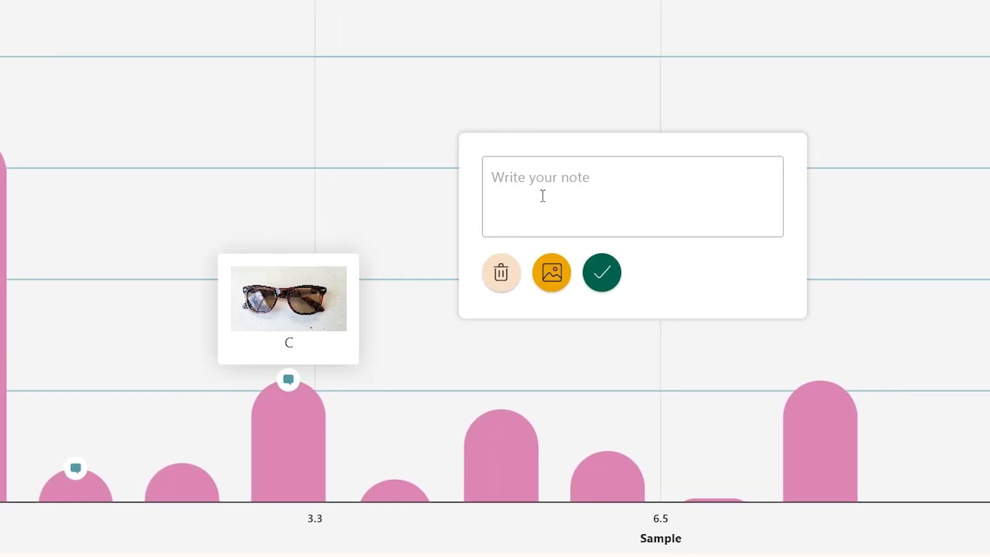
pyautogui.click(542, 196)
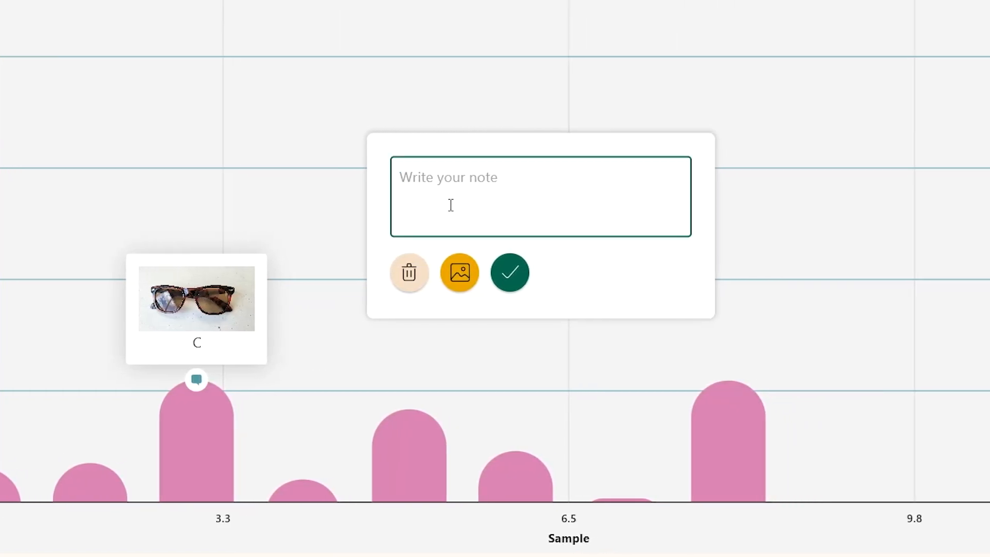
pyautogui.write('A')
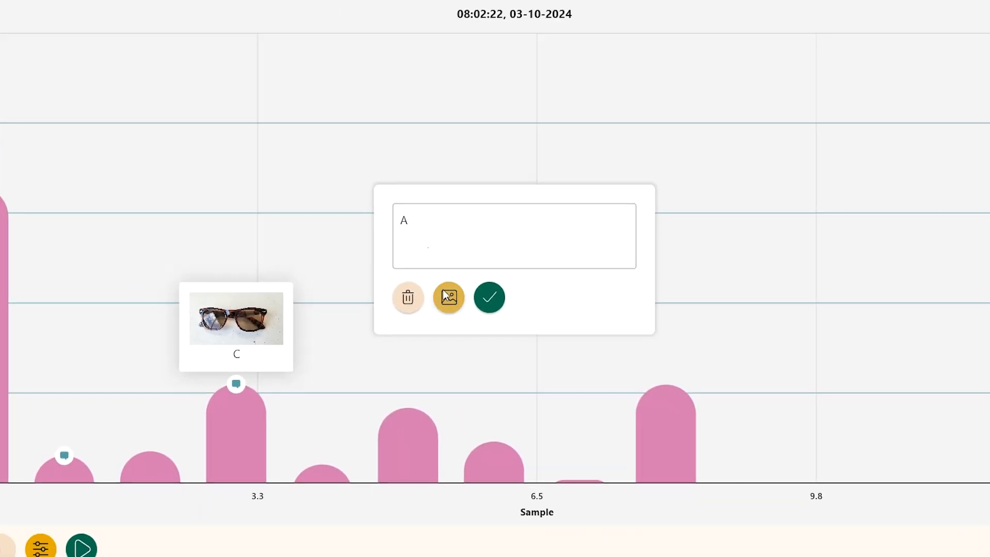
pyautogui.click(445, 293)
pyautogui.click(125, 115)
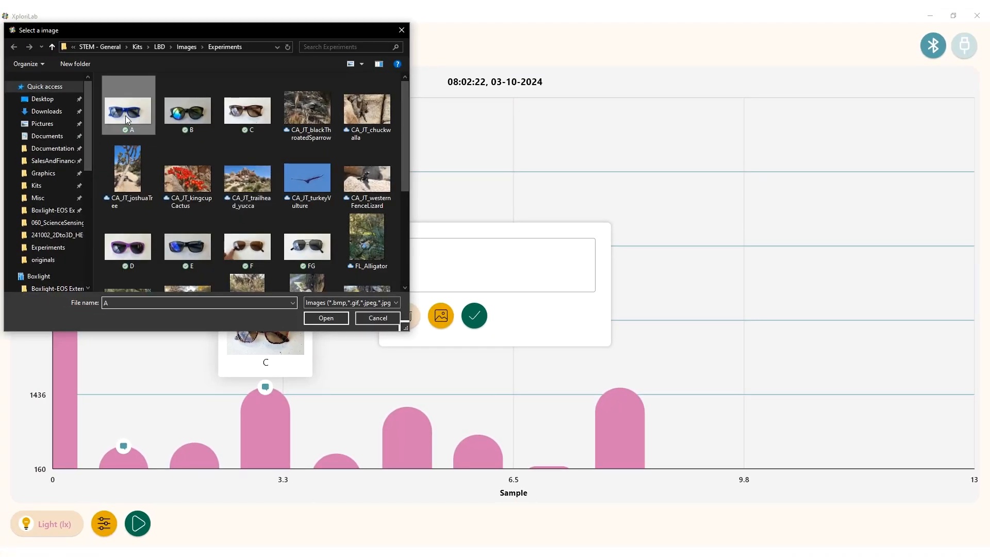
pyautogui.click(330, 317)
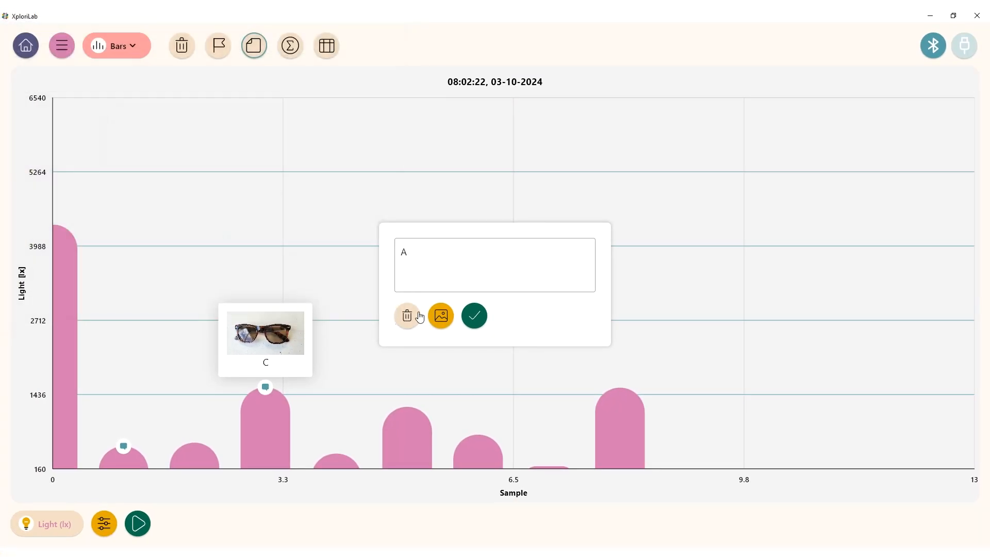
pyautogui.click(473, 315)
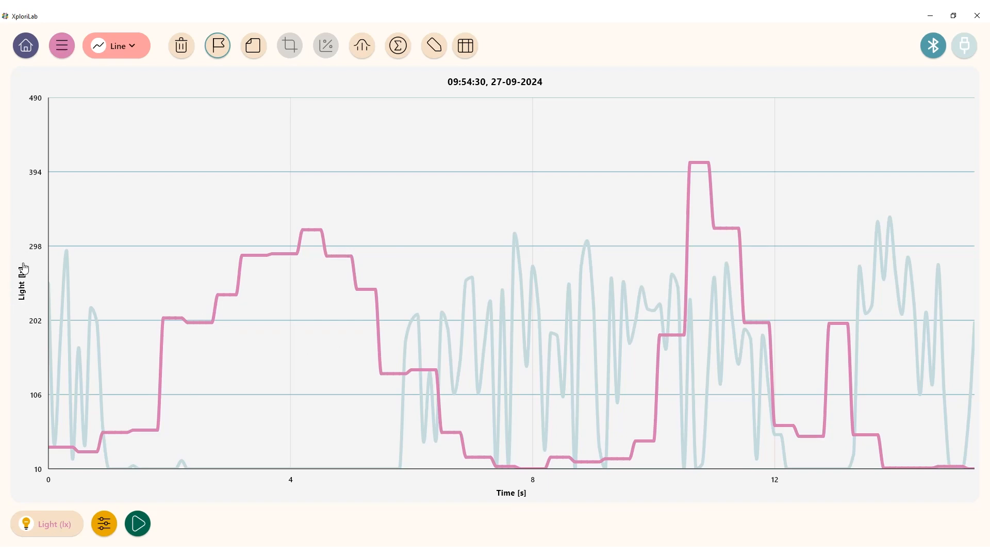
# Step: Place markers on the light curve at 1.8 s and 4.2 s, and add the note Bright at its highest peak
pyautogui.click(157, 431)
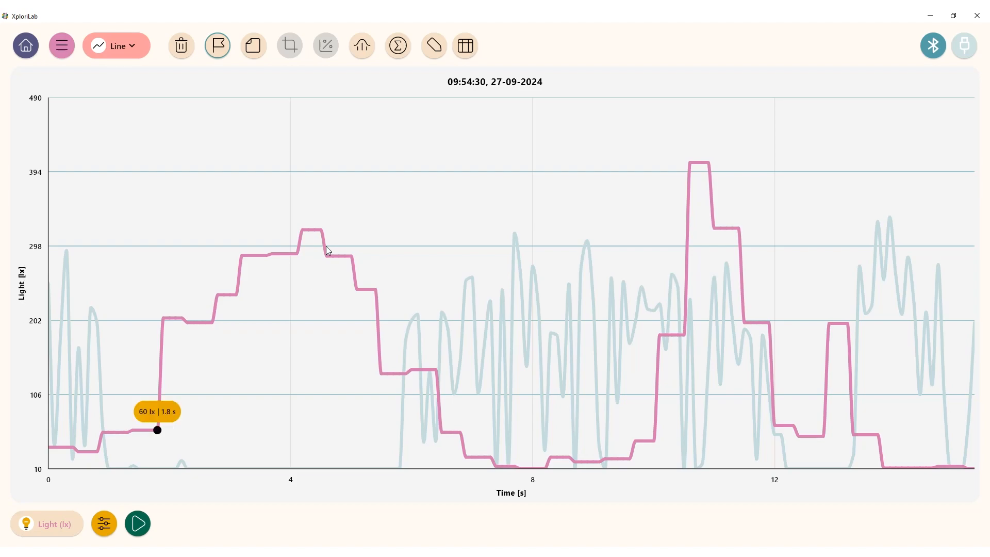
pyautogui.click(304, 230)
pyautogui.click(257, 49)
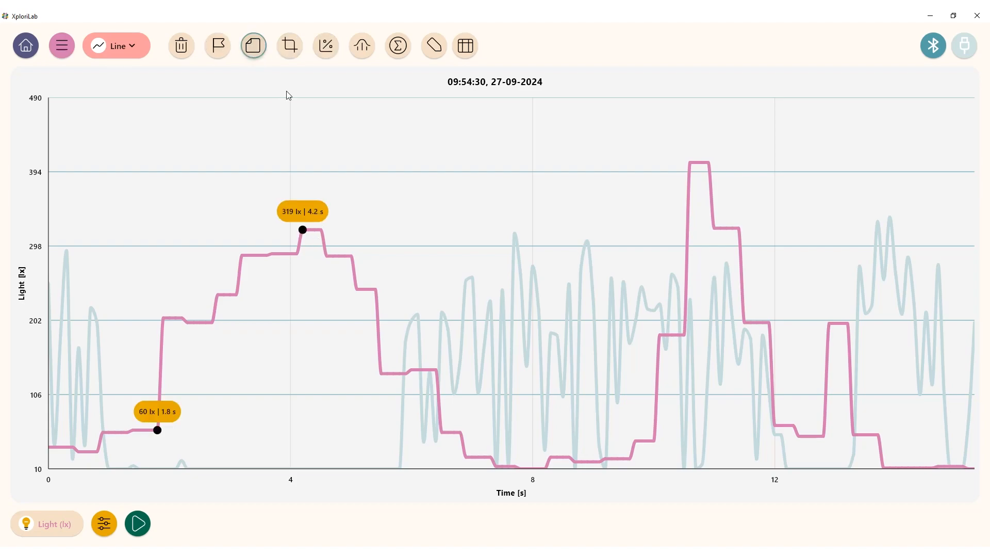
pyautogui.click(691, 164)
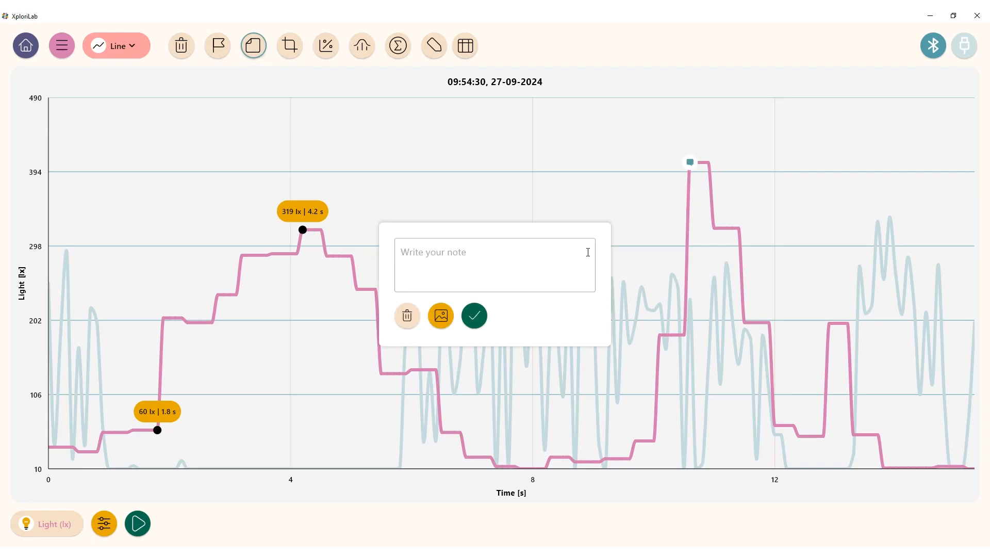
pyautogui.write('Bright')
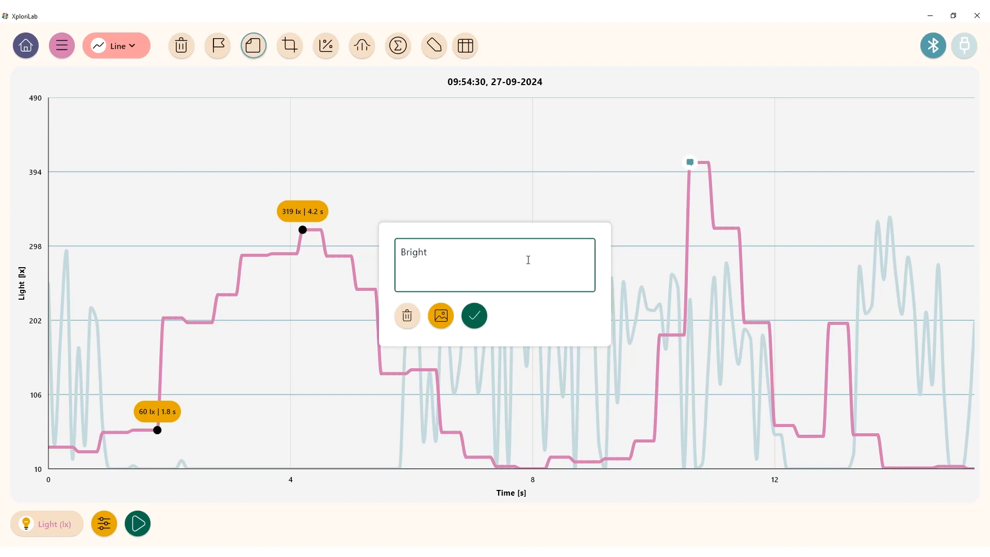
pyautogui.click(473, 316)
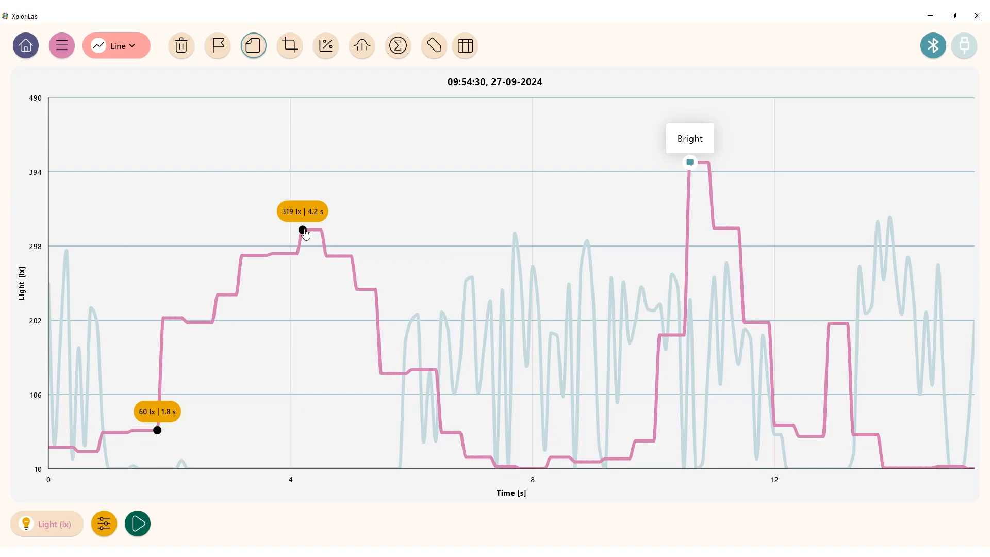
# Step: Move the 4.2 s marker to 6.7 s and back to 4.4 s, and lock it and the 1.8 s marker to the light curve
pyautogui.moveTo(306, 233)
pyautogui.mouseDown()
pyautogui.moveTo(333, 249)
pyautogui.moveTo(453, 410)
pyautogui.mouseUp()
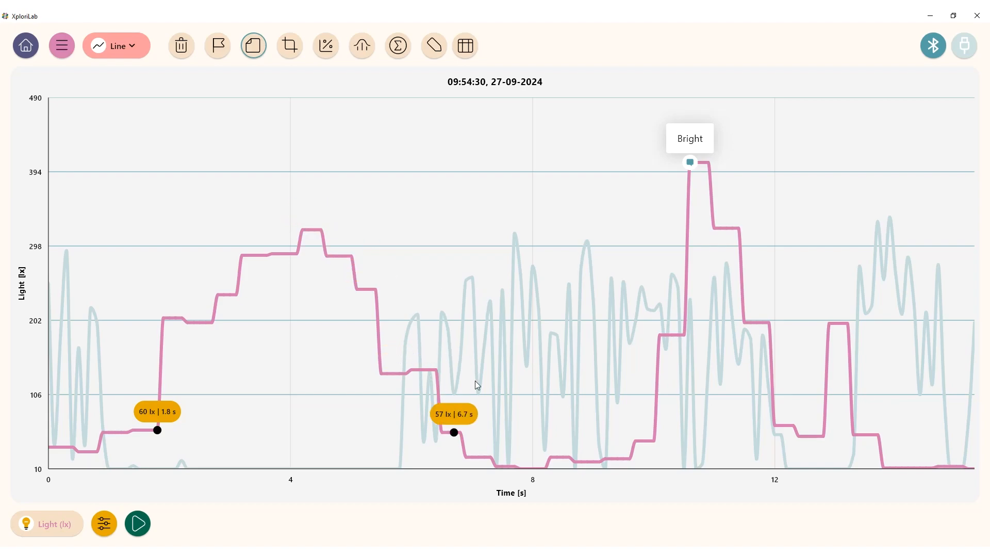
pyautogui.moveTo(453, 433); pyautogui.dragTo(316, 232)
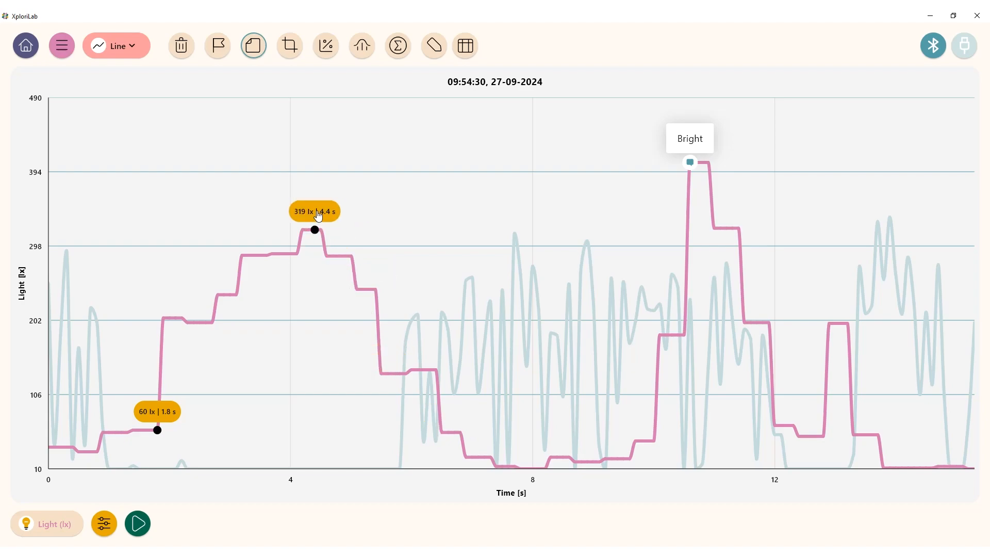
pyautogui.click(316, 211)
pyautogui.click(481, 285)
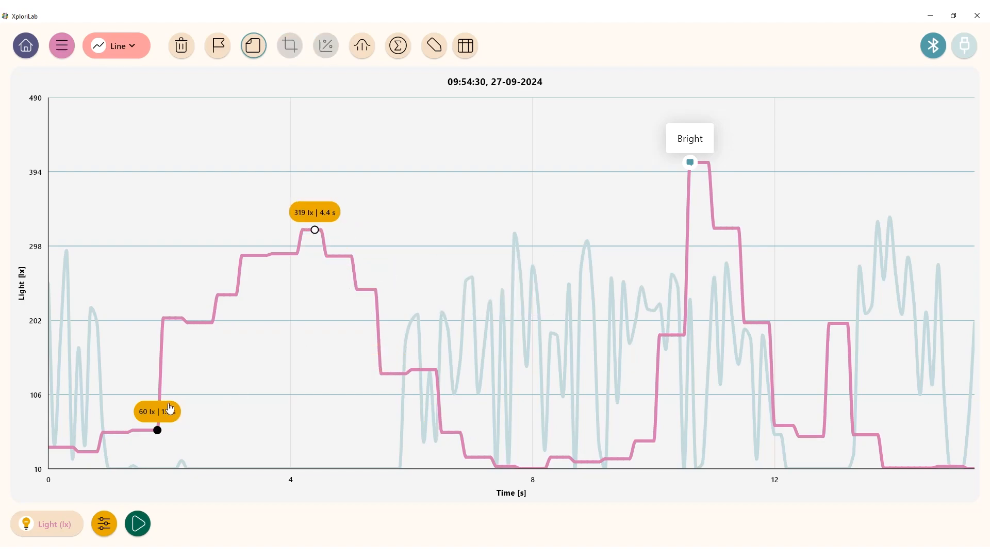
pyautogui.click(169, 410)
pyautogui.click(481, 285)
# Step: Add an unlocked marker to the light curve at 11.2 s, and make Sound the active graph
pyautogui.click(726, 232)
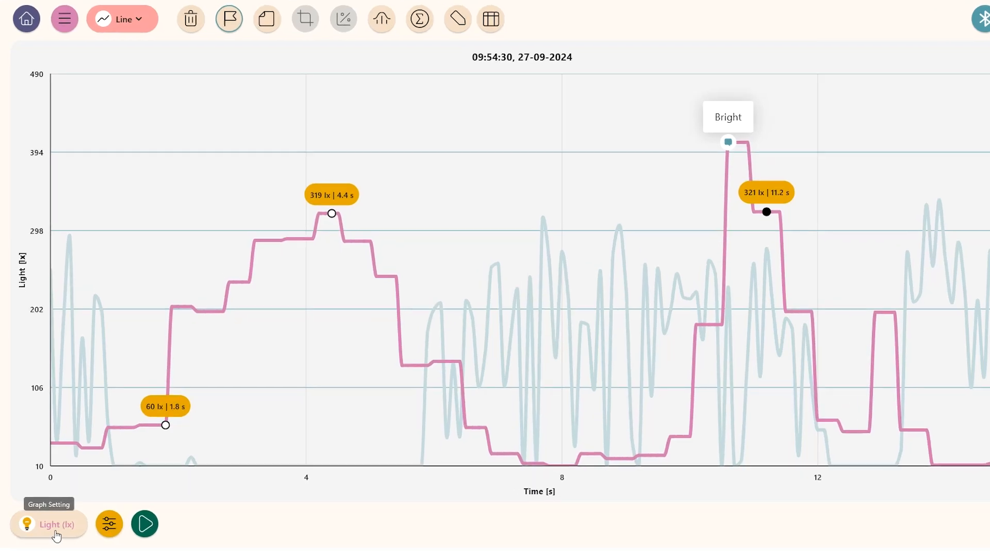
pyautogui.click(56, 533)
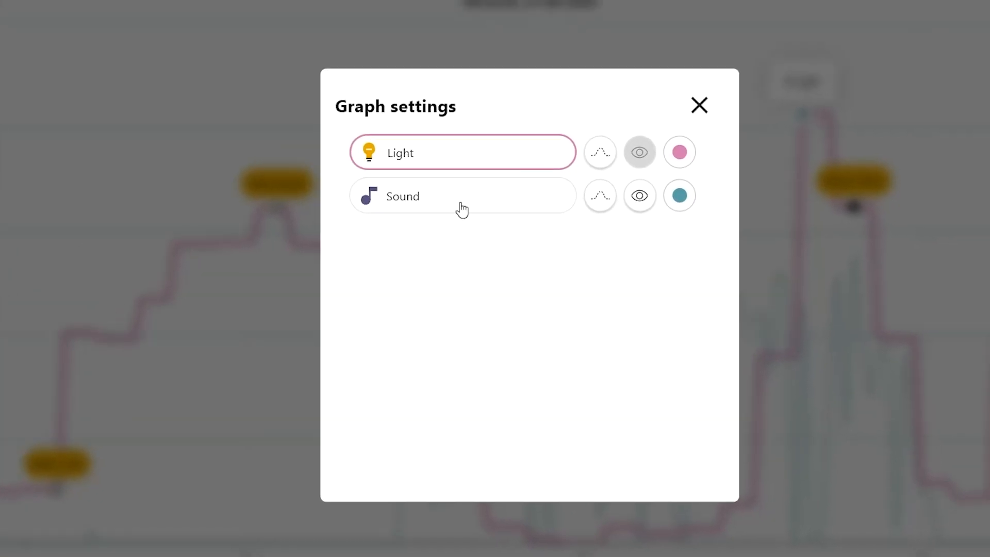
pyautogui.click(471, 146)
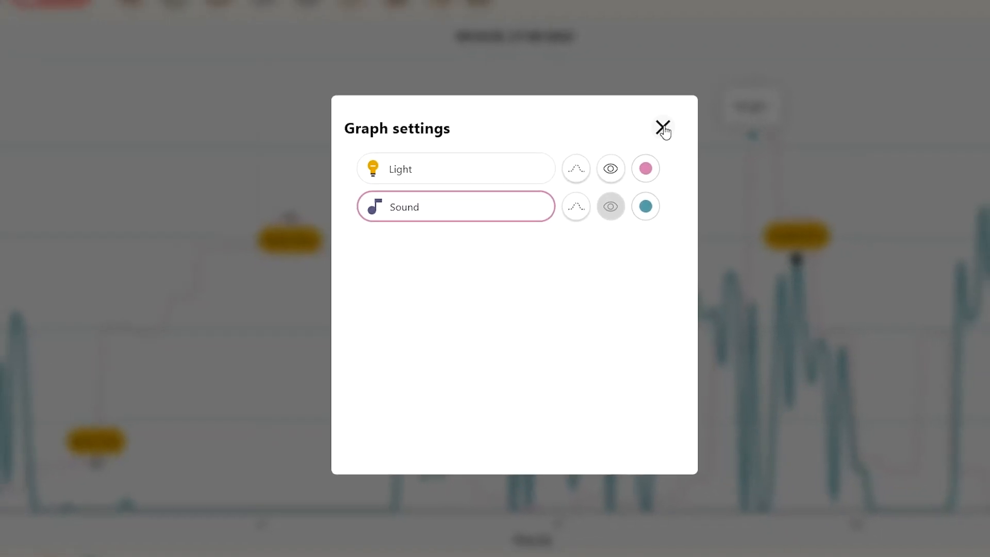
pyautogui.click(698, 106)
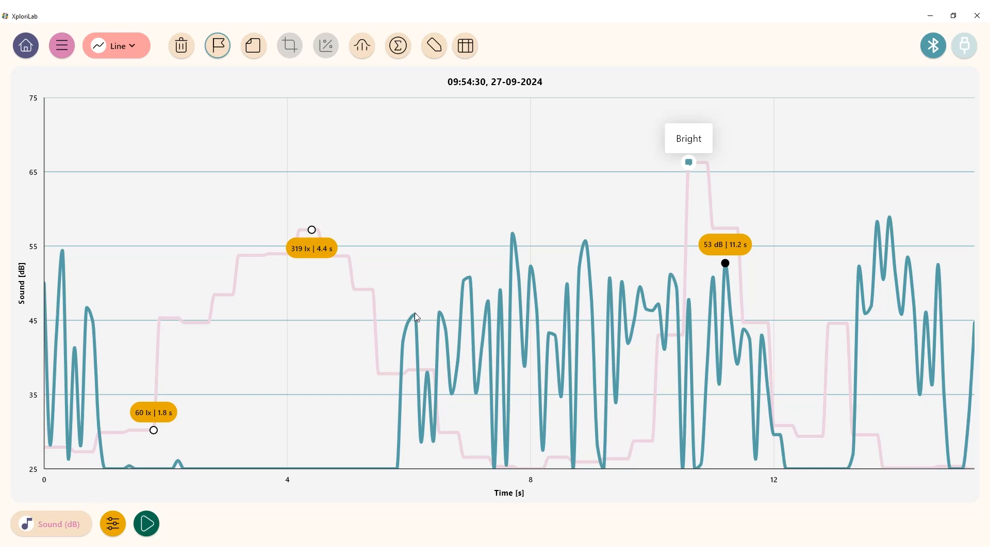
# Step: Place a marker on the sound curve at 6.0 s, and add the note Sound at its peak just before 9 s
pyautogui.click(417, 317)
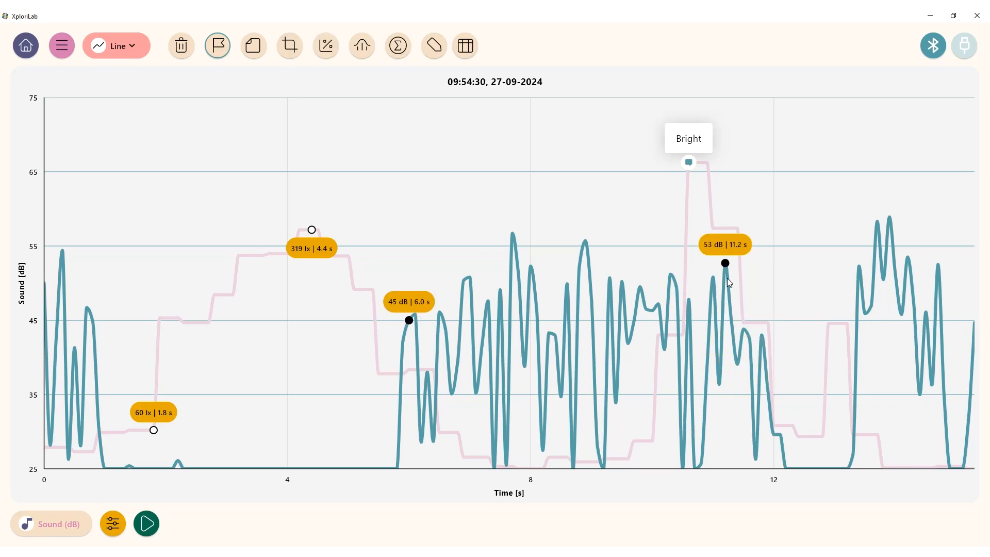
pyautogui.click(253, 47)
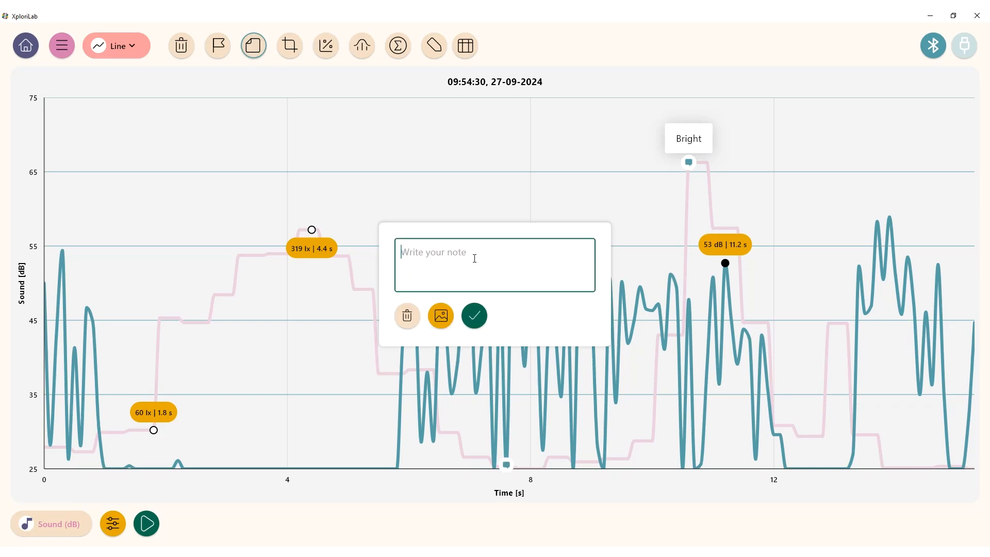
pyautogui.write('Sound')
pyautogui.click(474, 315)
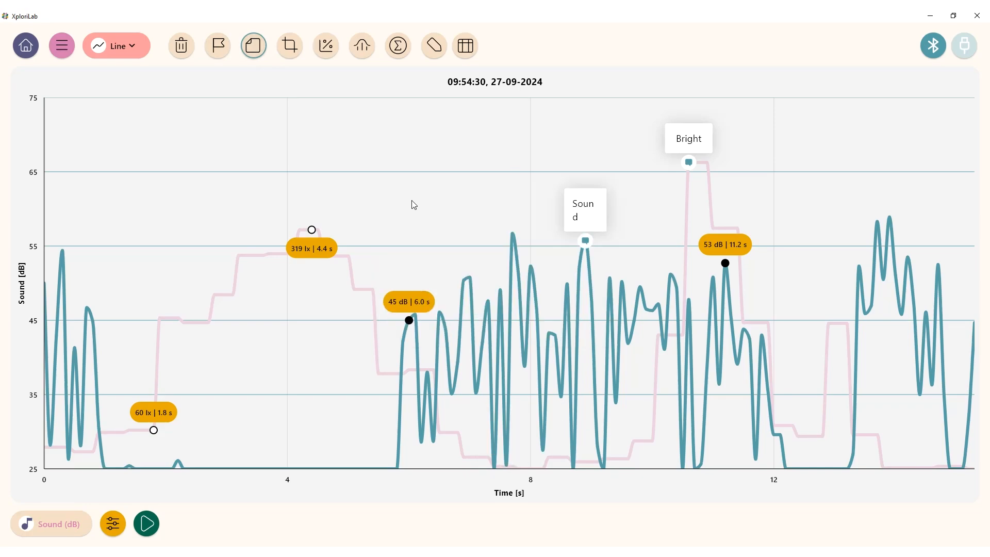